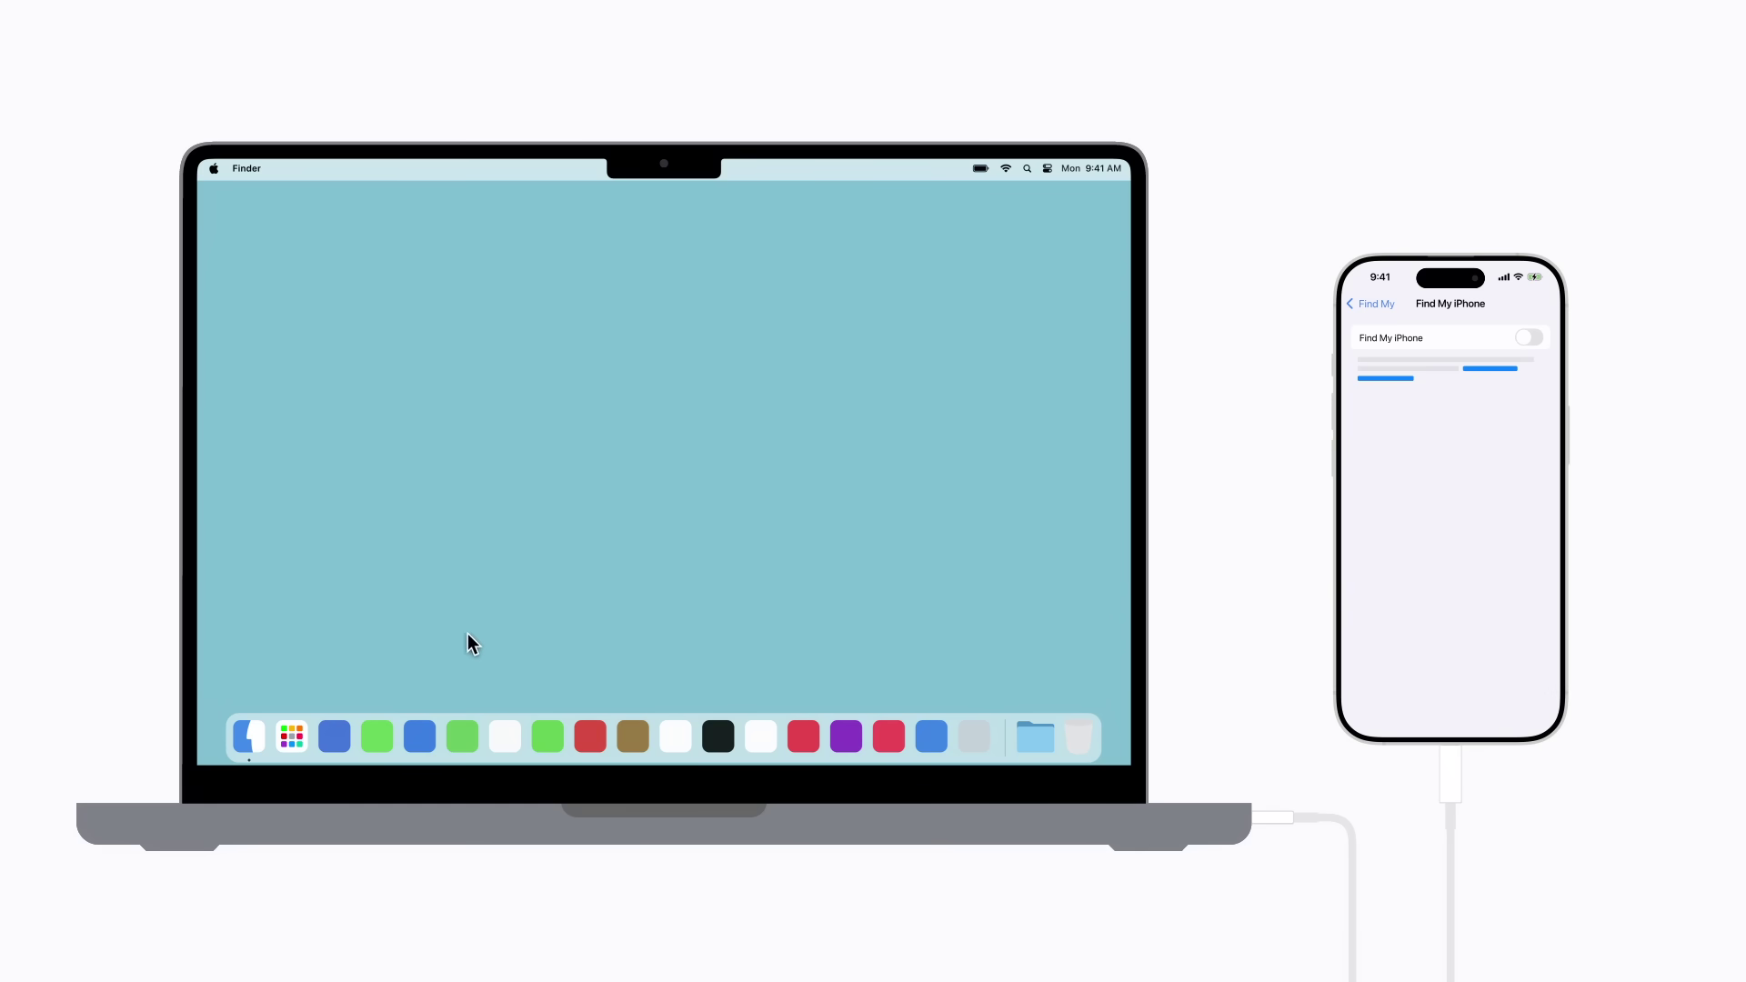
# Step: Open a Finder window from the Dock with the connected iPhone in the sidebar
pyautogui.click(246, 732)
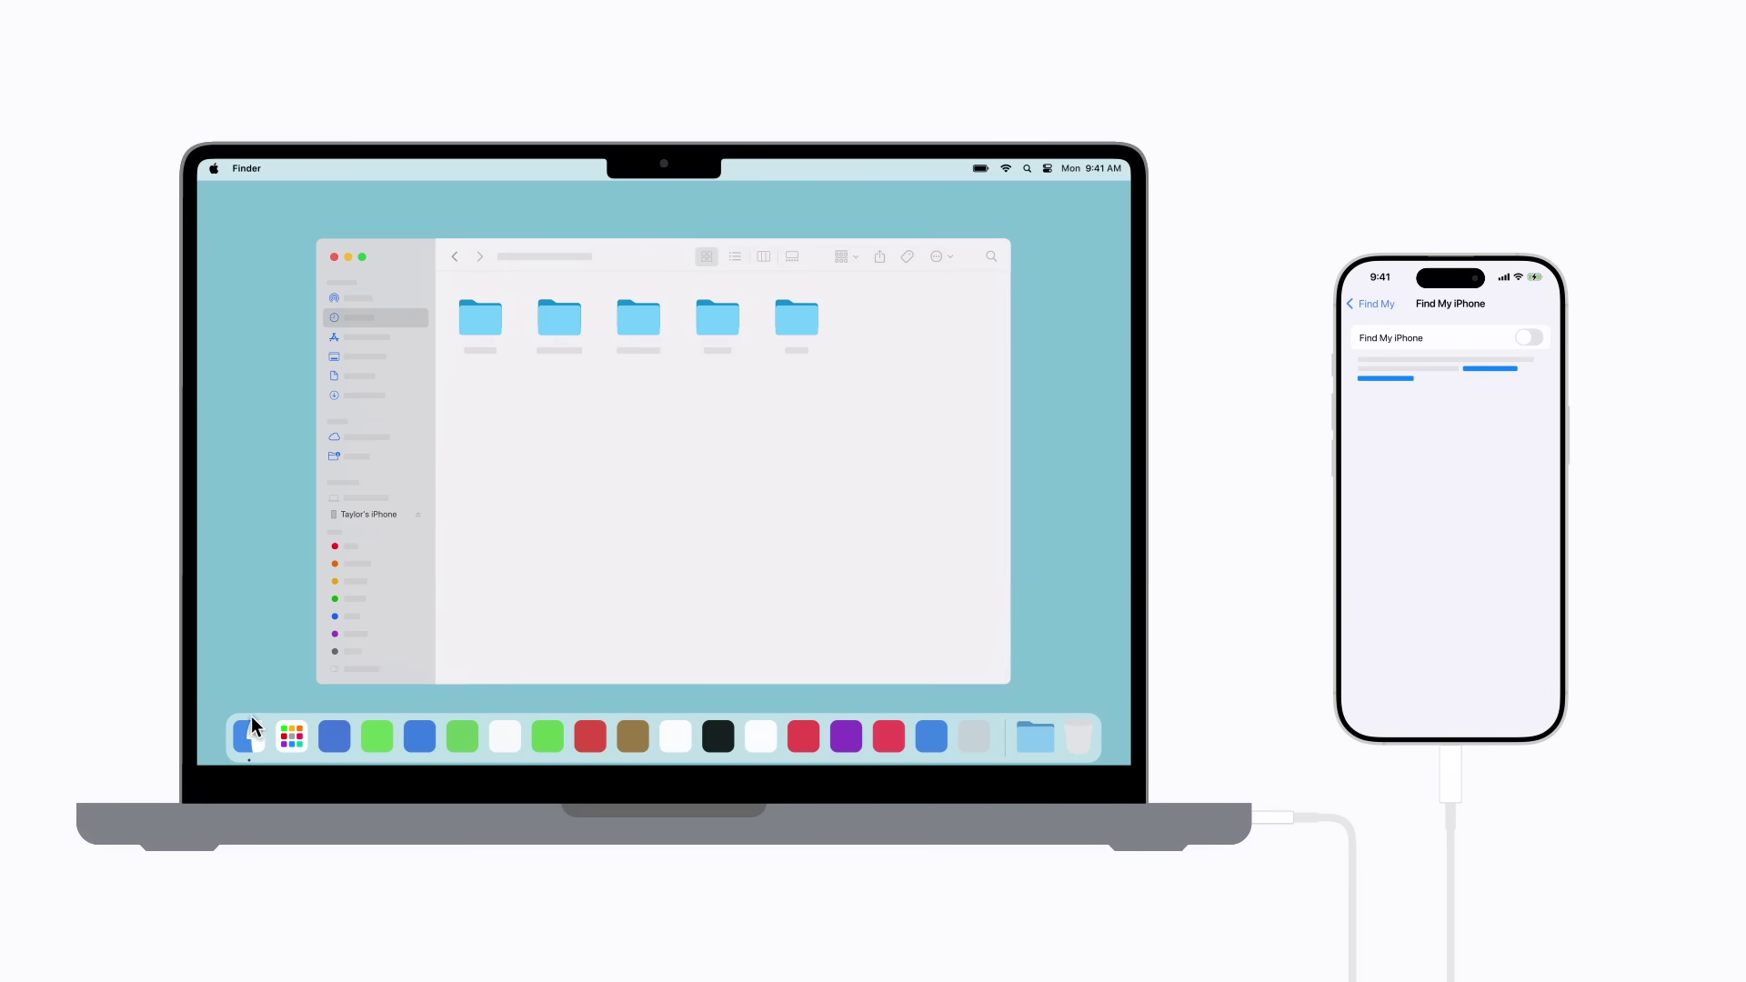
# Step: Select the iPhone in the Finder sidebar and trust it to show its General page
pyautogui.click(367, 514)
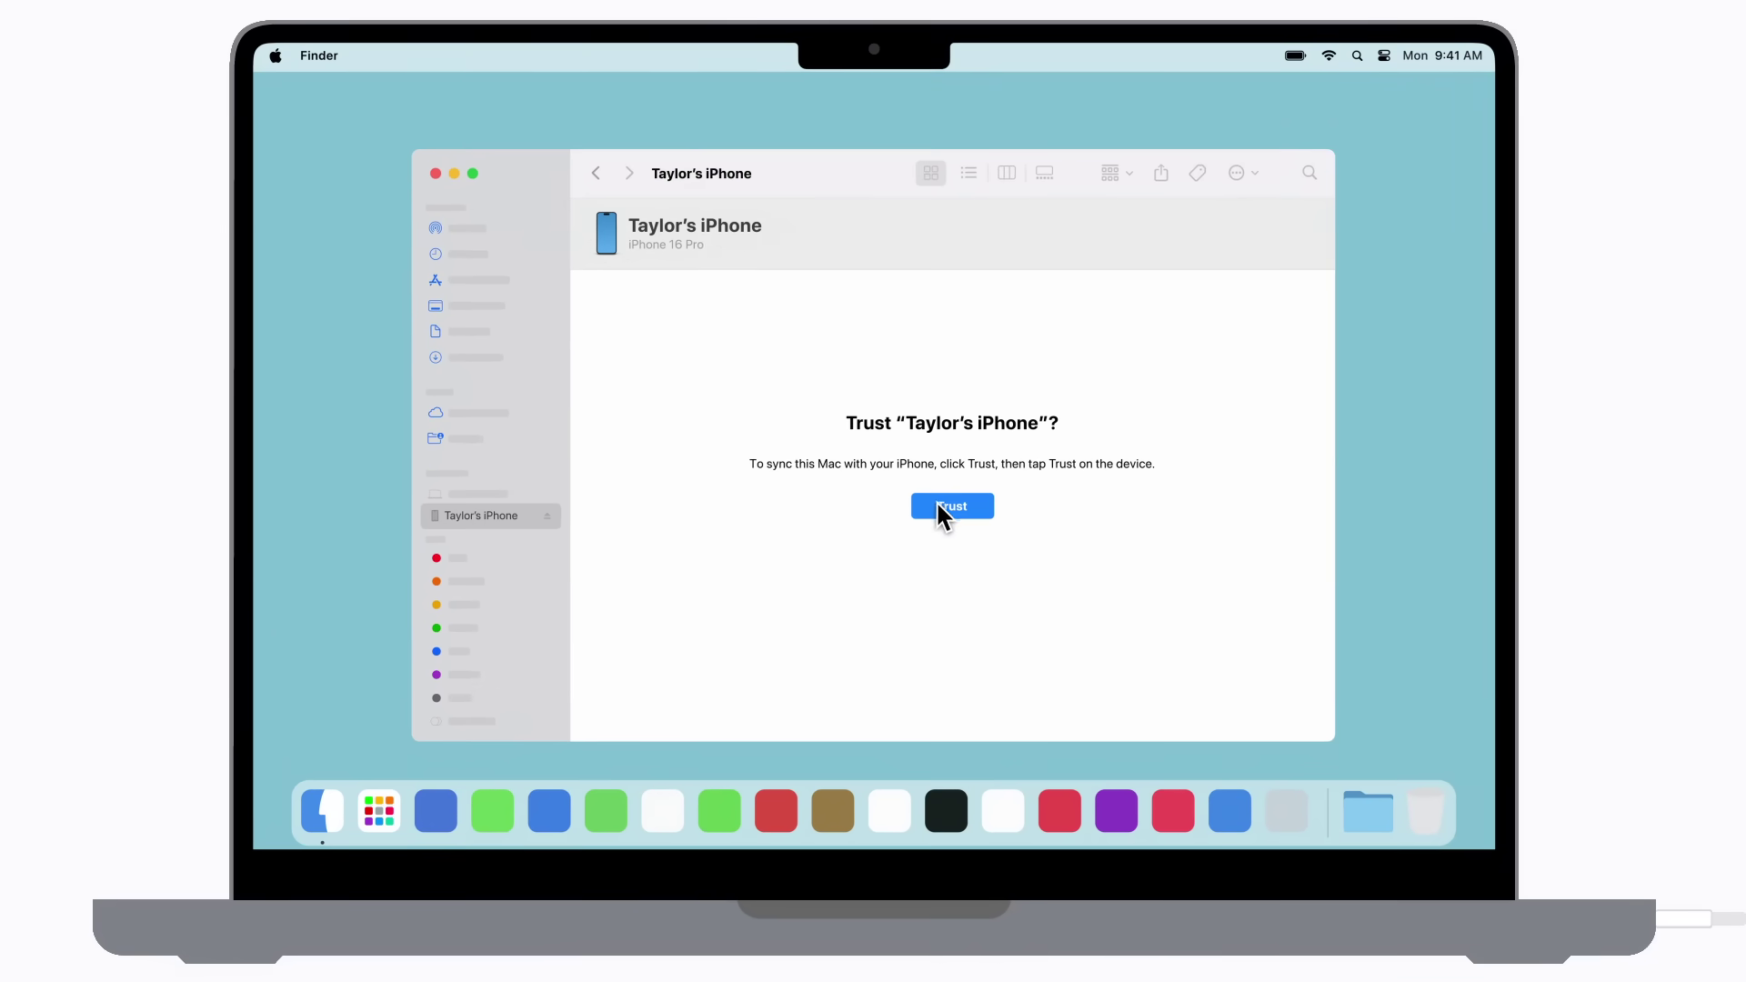
pyautogui.click(950, 503)
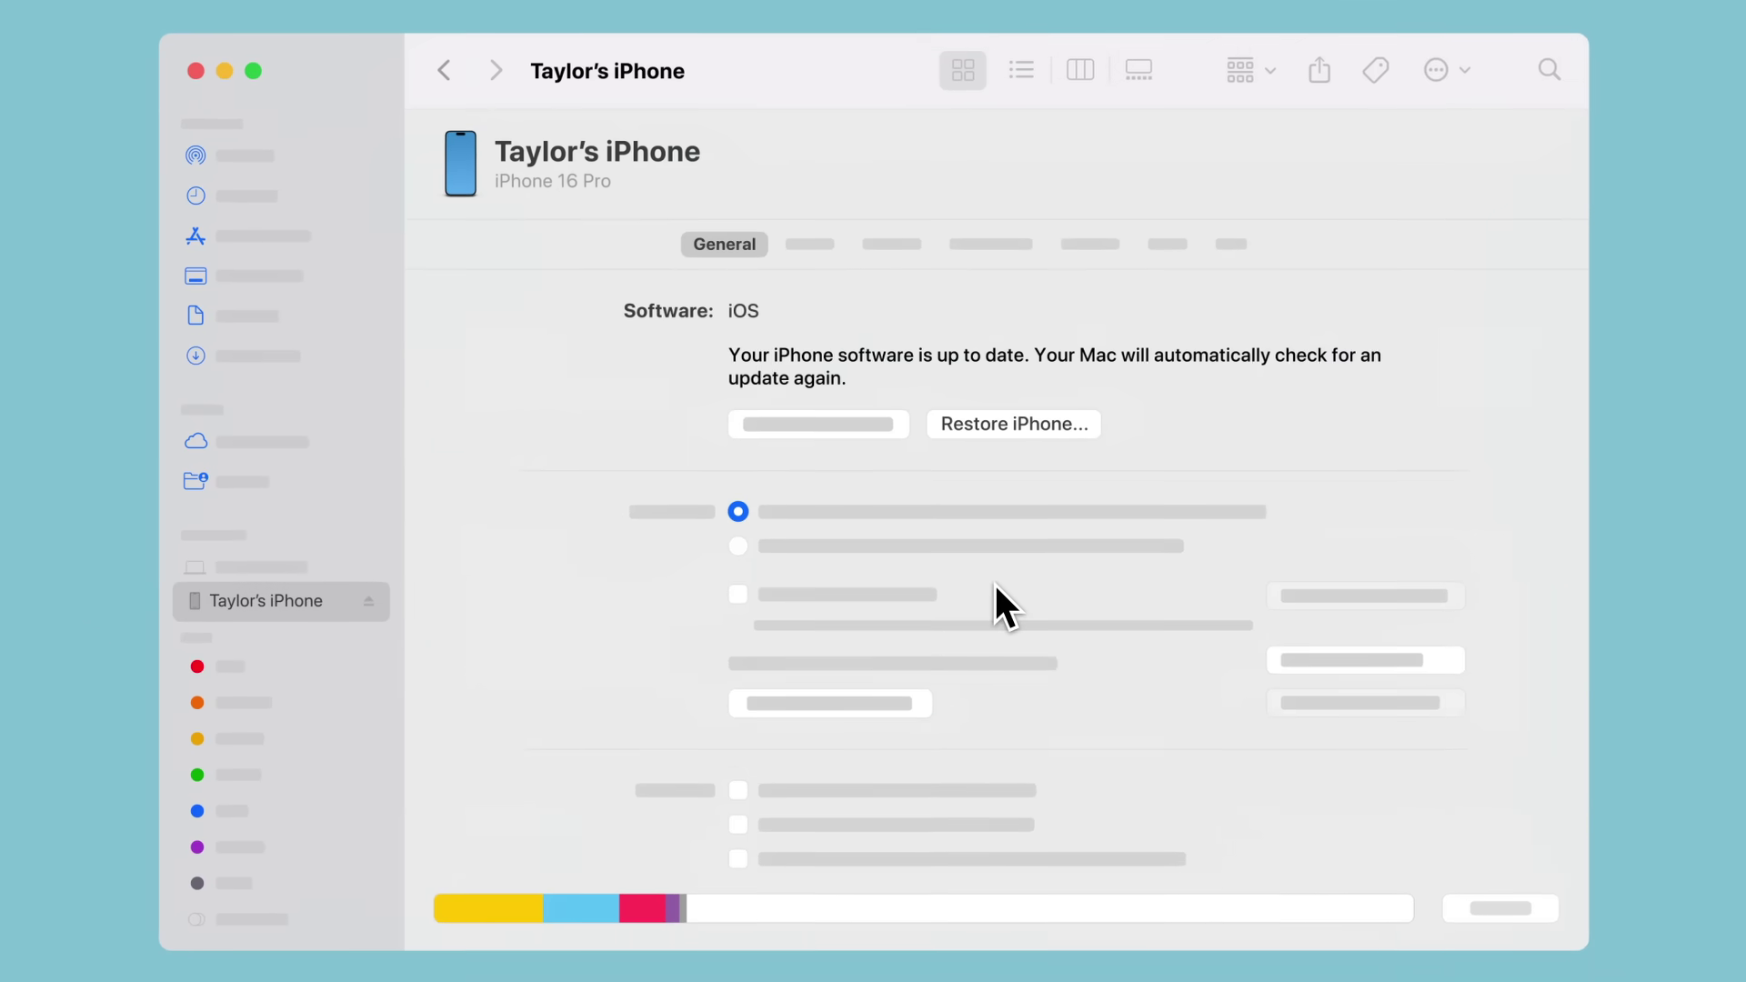
# Step: Choose Restore iPhone and decline backing up the iPhone first
pyautogui.click(1014, 424)
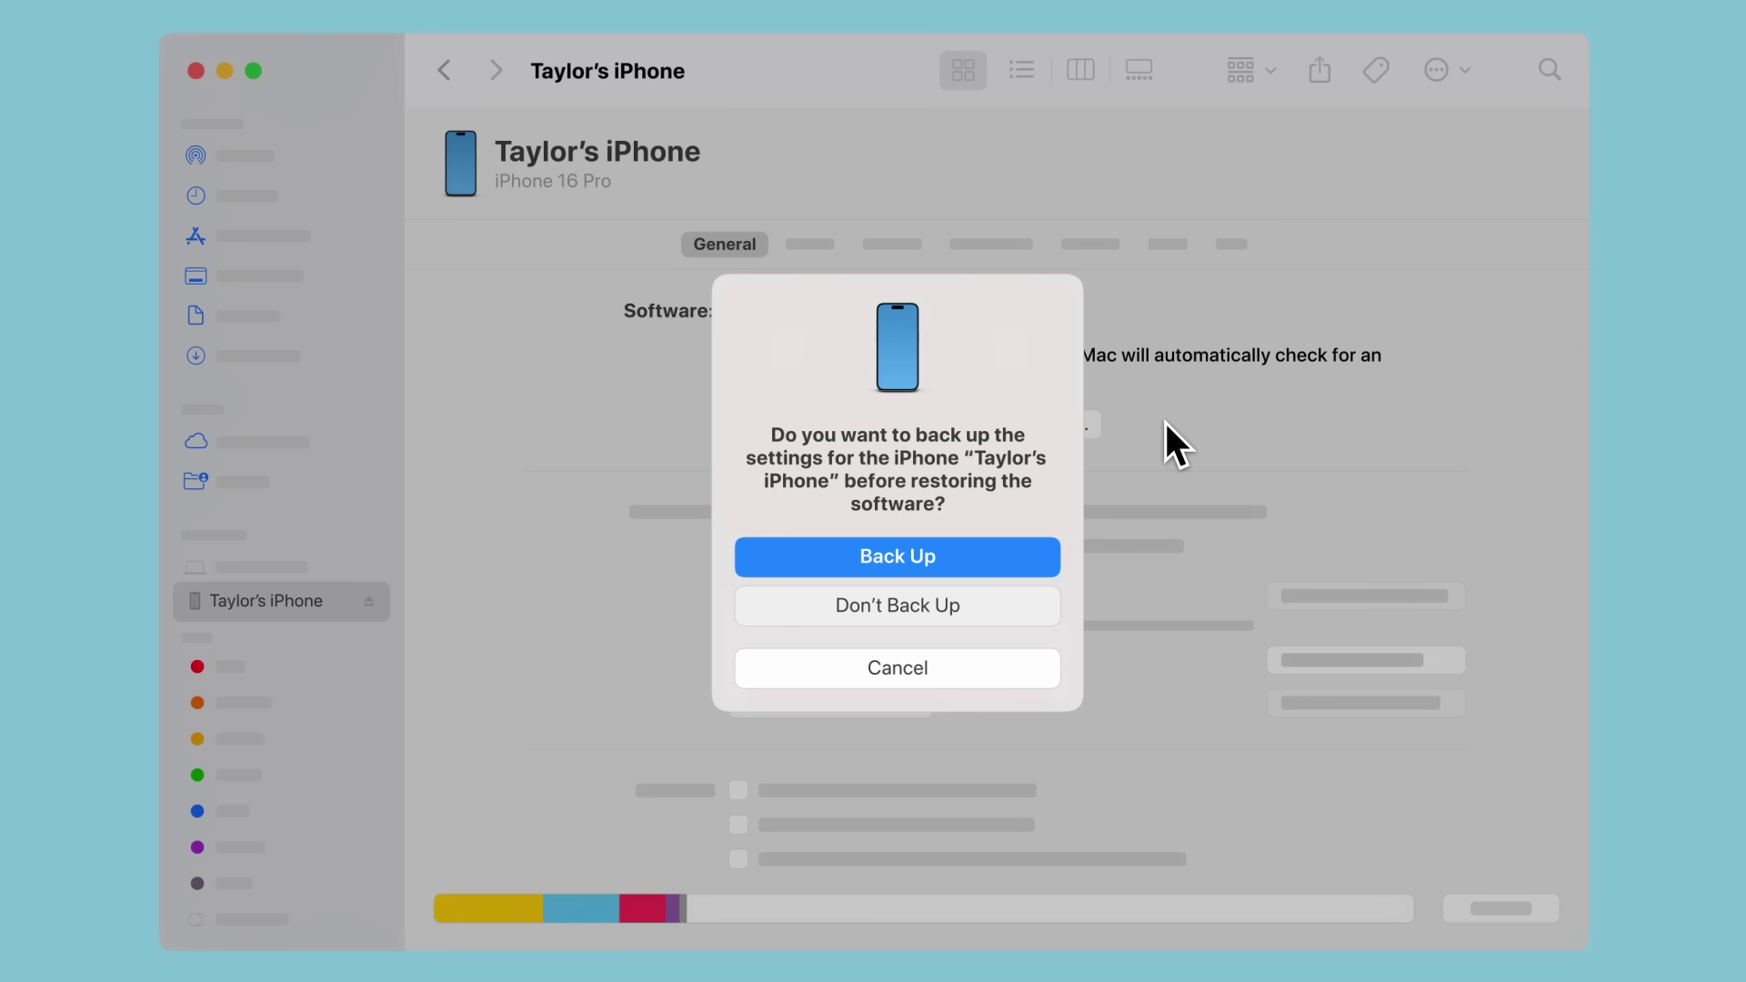
pyautogui.click(892, 599)
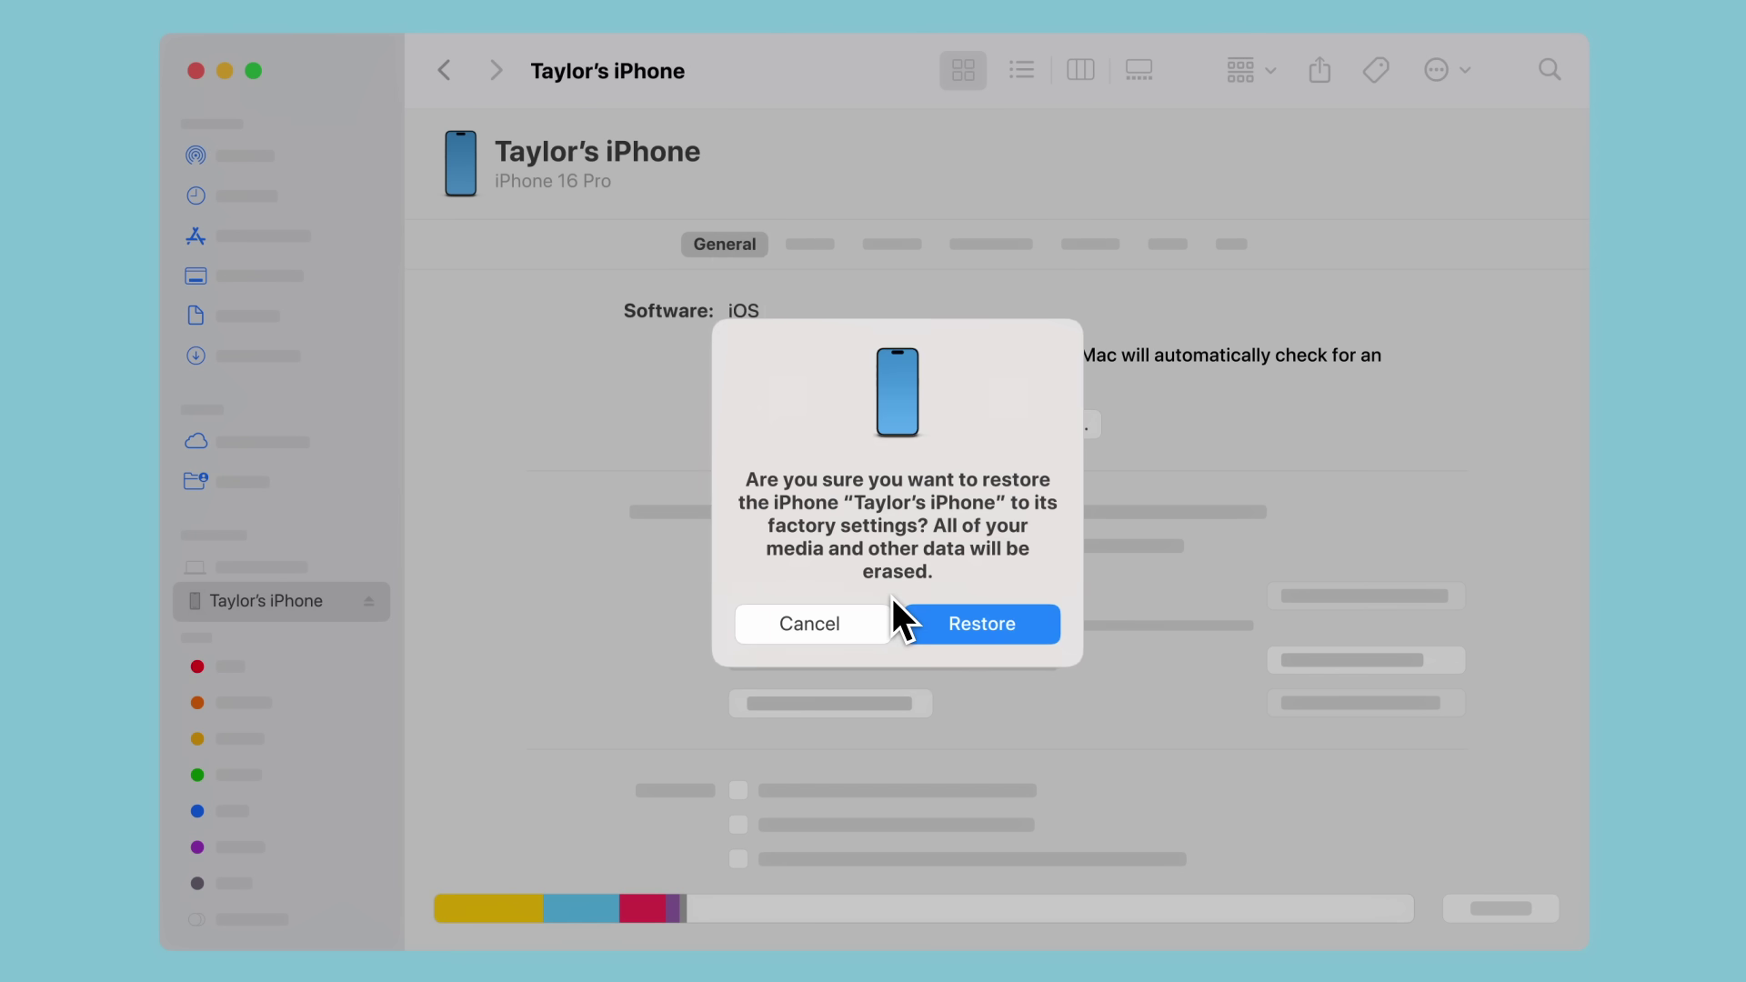
# Step: Confirm the factory-settings restore and wait for the iPhone to reach Hello
pyautogui.click(975, 618)
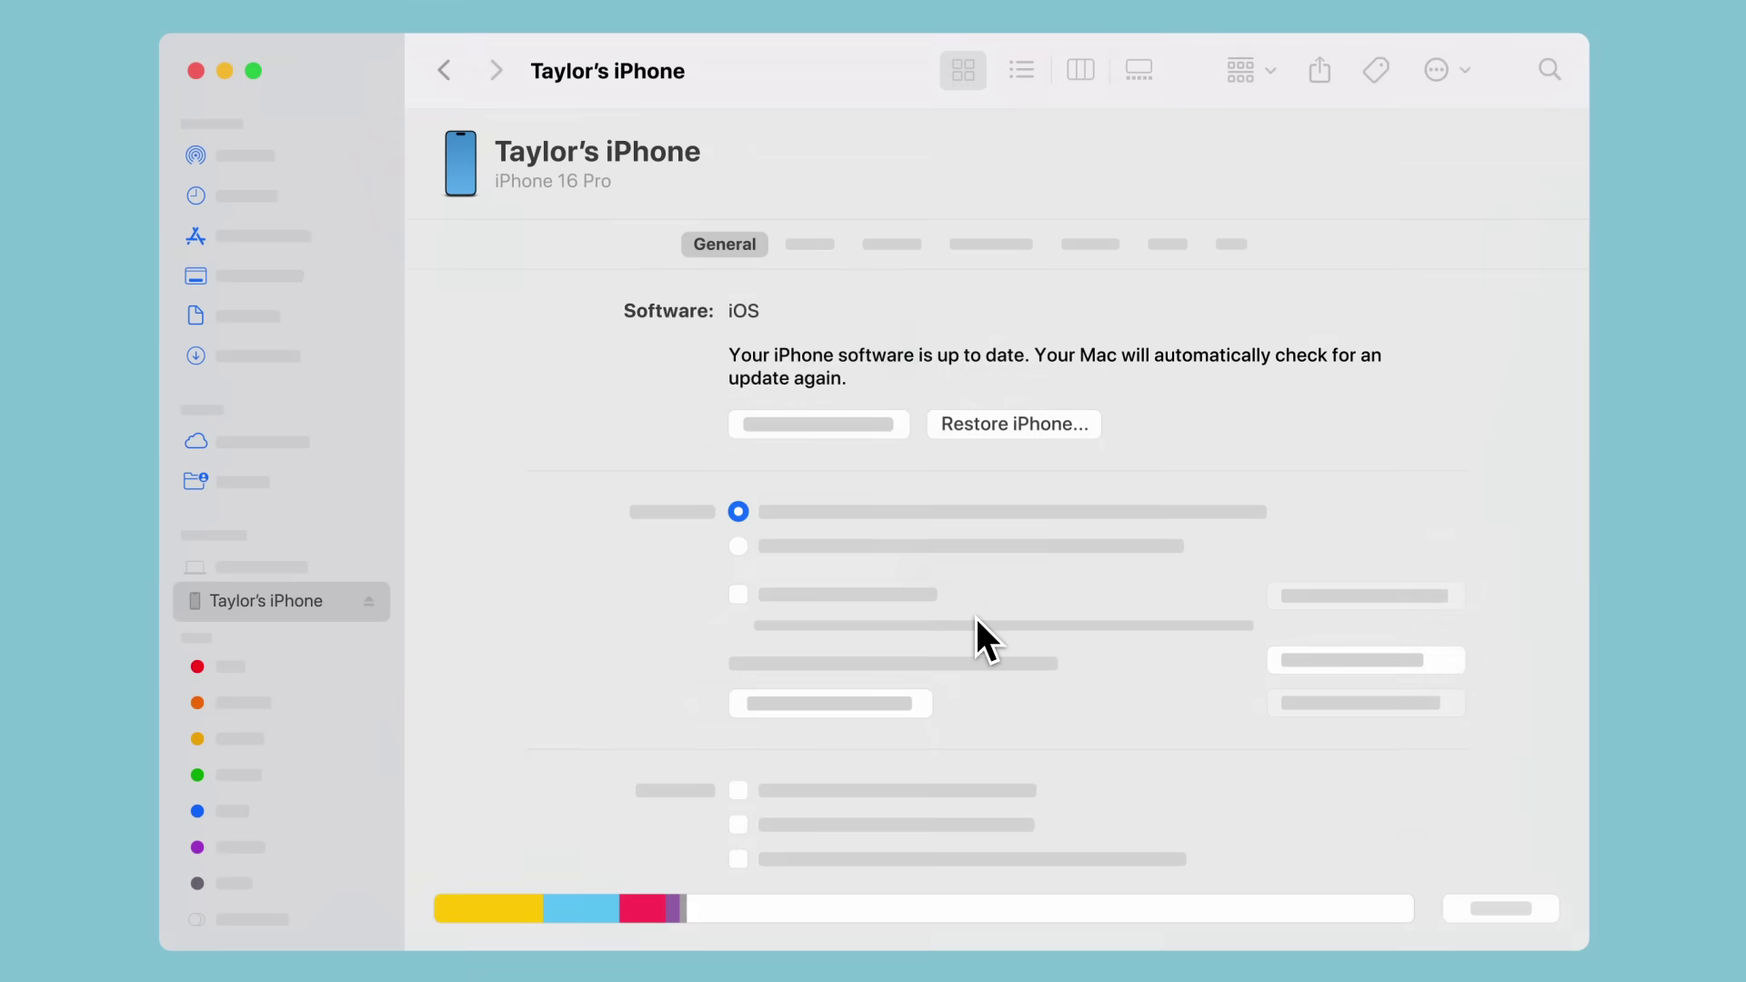